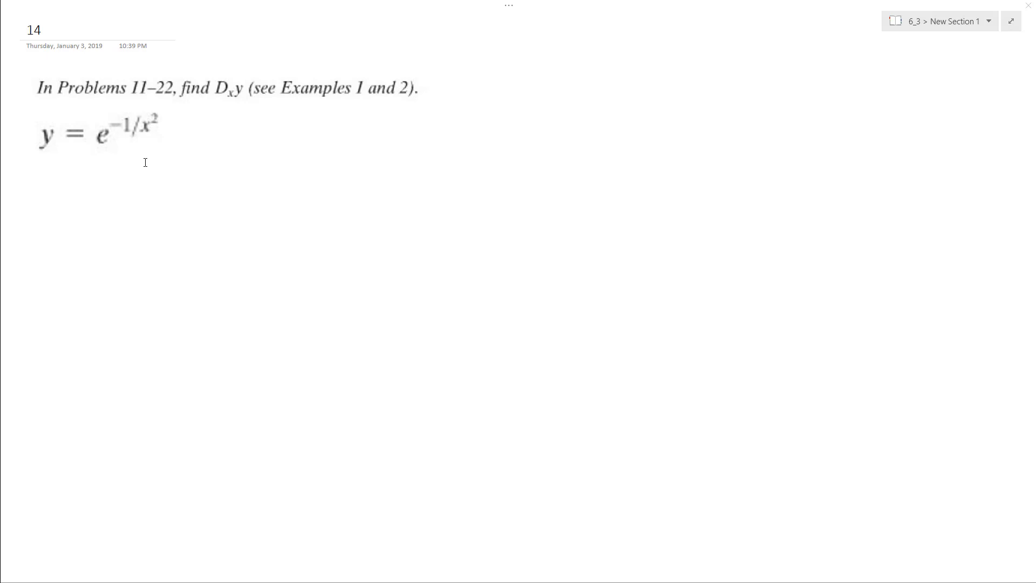
Handwrite y' = e^(-1/x²) below the printed equation.
{"action": "mouse_move", "coordinate": [50, 208]}
{"action": "left_mouse_down"}
{"action": "mouse_move", "coordinate": [34, 243]}
{"action": "mouse_move", "coordinate": [43, 223]}
{"action": "left_mouse_up"}
{"action": "mouse_move", "coordinate": [68, 183]}
{"action": "left_mouse_down"}
{"action": "mouse_move", "coordinate": [65, 203]}
{"action": "mouse_move", "coordinate": [88, 213]}
{"action": "left_mouse_up"}
{"action": "left_click_drag", "start_coordinate": [75, 221], "coordinate": [138, 228]}
{"action": "left_click_drag", "start_coordinate": [134, 184], "coordinate": [178, 188]}
{"action": "mouse_move", "coordinate": [154, 196]}
{"action": "left_mouse_down"}
{"action": "mouse_move", "coordinate": [171, 210]}
{"action": "mouse_move", "coordinate": [156, 212]}
{"action": "left_mouse_up"}
{"action": "left_click_drag", "start_coordinate": [176, 193], "coordinate": [186, 199]}
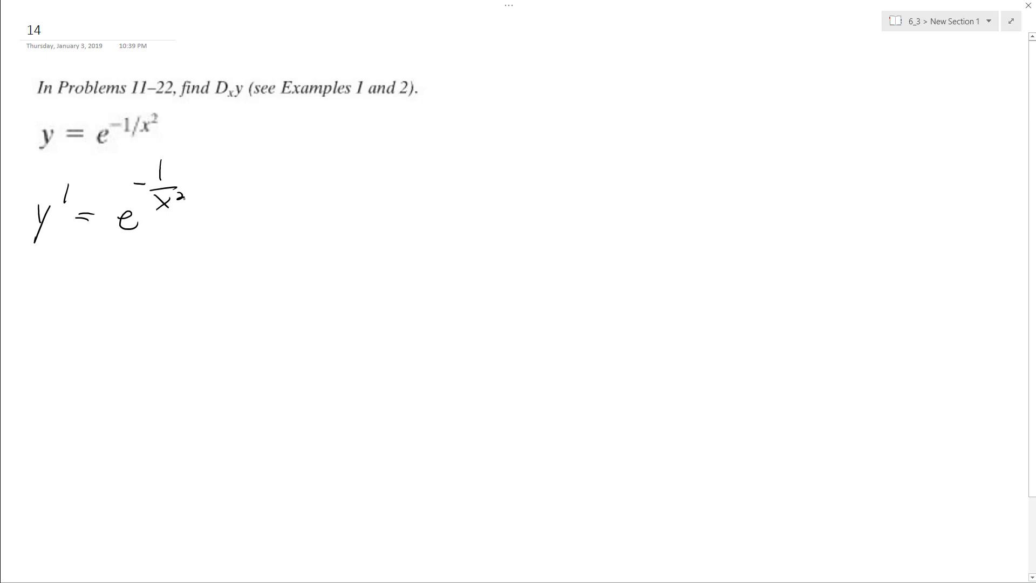
Append the factor d/dx(-x⁻²), erasing and rewriting the inner term.
{"action": "left_click_drag", "start_coordinate": [233, 173], "coordinate": [221, 214]}
{"action": "mouse_move", "coordinate": [196, 223]}
{"action": "left_mouse_down"}
{"action": "mouse_move", "coordinate": [238, 223]}
{"action": "mouse_move", "coordinate": [199, 256]}
{"action": "left_mouse_up"}
{"action": "mouse_move", "coordinate": [222, 230]}
{"action": "left_mouse_down"}
{"action": "mouse_move", "coordinate": [221, 256]}
{"action": "mouse_move", "coordinate": [233, 251]}
{"action": "left_mouse_up"}
{"action": "left_click_drag", "start_coordinate": [271, 186], "coordinate": [264, 240]}
{"action": "left_click_drag", "start_coordinate": [281, 205], "coordinate": [293, 205]}
{"action": "left_click_drag", "start_coordinate": [309, 183], "coordinate": [310, 205]}
{"action": "mouse_move", "coordinate": [290, 215]}
{"action": "left_mouse_down"}
{"action": "mouse_move", "coordinate": [314, 215]}
{"action": "mouse_move", "coordinate": [311, 235]}
{"action": "left_mouse_up"}
{"action": "mouse_move", "coordinate": [310, 220]}
{"action": "left_mouse_down"}
{"action": "mouse_move", "coordinate": [294, 237]}
{"action": "mouse_move", "coordinate": [328, 222]}
{"action": "mouse_move", "coordinate": [300, 243]}
{"action": "mouse_move", "coordinate": [320, 195]}
{"action": "mouse_move", "coordinate": [318, 225]}
{"action": "left_mouse_up"}
{"action": "left_click", "coordinate": [285, 192]}
{"action": "mouse_move", "coordinate": [316, 204]}
{"action": "left_mouse_down"}
{"action": "mouse_move", "coordinate": [303, 227]}
{"action": "mouse_move", "coordinate": [333, 194]}
{"action": "mouse_move", "coordinate": [361, 195]}
{"action": "left_mouse_up"}
{"action": "left_click_drag", "start_coordinate": [366, 159], "coordinate": [349, 238]}
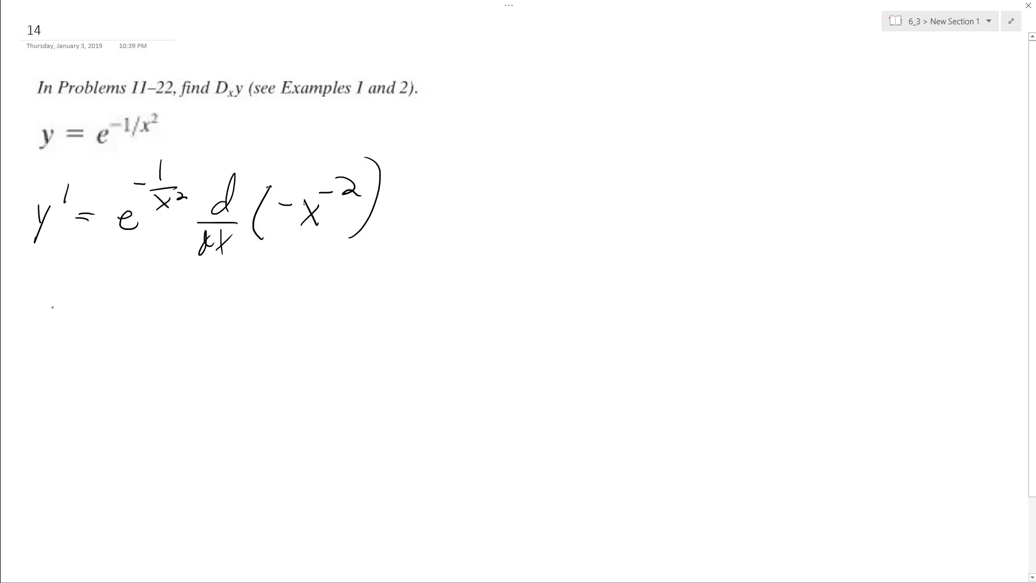
Handwrite y' = e^(-1/x²) · 2x⁻³ on a new line below.
{"action": "left_click_drag", "start_coordinate": [53, 312], "coordinate": [41, 353]}
{"action": "mouse_move", "coordinate": [79, 285]}
{"action": "left_mouse_down"}
{"action": "mouse_move", "coordinate": [73, 309]}
{"action": "mouse_move", "coordinate": [97, 329]}
{"action": "mouse_move", "coordinate": [152, 340]}
{"action": "left_mouse_up"}
{"action": "left_click_drag", "start_coordinate": [152, 302], "coordinate": [171, 302]}
{"action": "mouse_move", "coordinate": [193, 273]}
{"action": "left_mouse_down"}
{"action": "mouse_move", "coordinate": [191, 295]}
{"action": "mouse_move", "coordinate": [203, 298]}
{"action": "mouse_move", "coordinate": [194, 325]}
{"action": "left_mouse_up"}
{"action": "left_click_drag", "start_coordinate": [196, 305], "coordinate": [215, 312]}
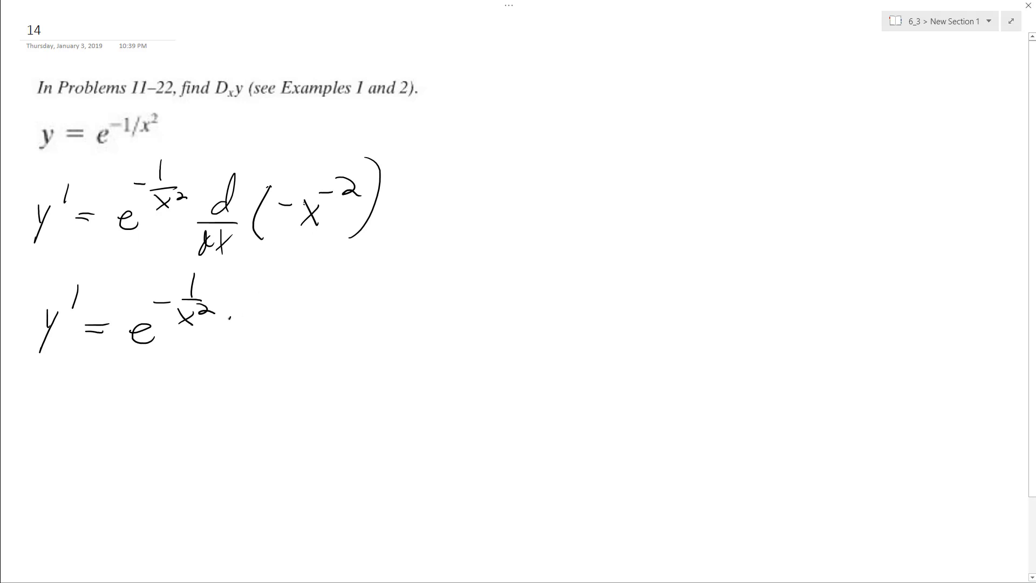
{"action": "mouse_move", "coordinate": [243, 300]}
{"action": "left_mouse_down"}
{"action": "mouse_move", "coordinate": [267, 339]}
{"action": "mouse_move", "coordinate": [292, 340]}
{"action": "mouse_move", "coordinate": [280, 339]}
{"action": "left_mouse_up"}
{"action": "left_click_drag", "start_coordinate": [293, 299], "coordinate": [325, 306]}
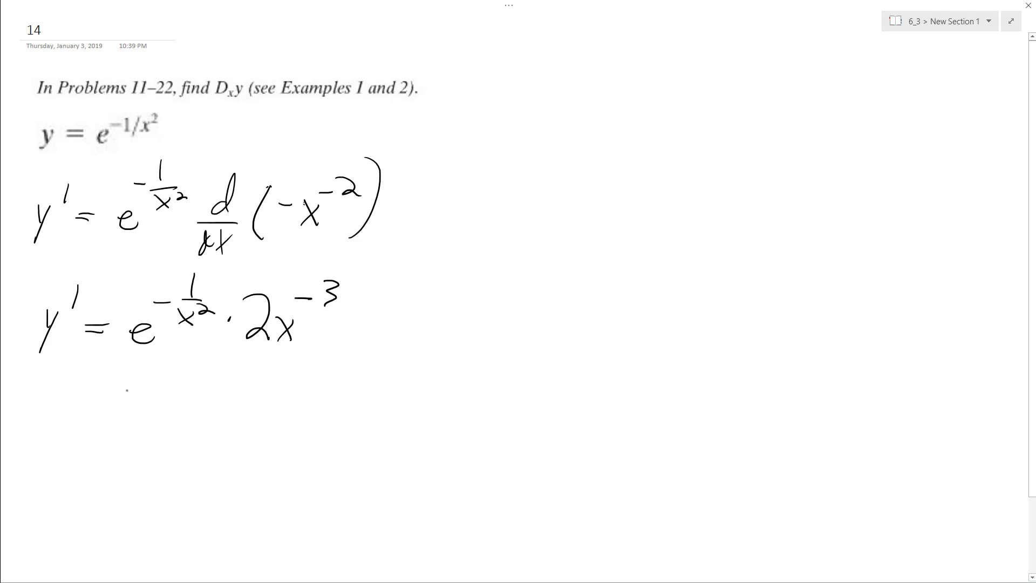
Handwrite = 2e^(-1/x²) as the numerator of the final line.
{"action": "mouse_move", "coordinate": [83, 437]}
{"action": "left_mouse_down"}
{"action": "mouse_move", "coordinate": [114, 429]}
{"action": "mouse_move", "coordinate": [189, 445]}
{"action": "left_mouse_up"}
{"action": "left_click_drag", "start_coordinate": [133, 405], "coordinate": [154, 444]}
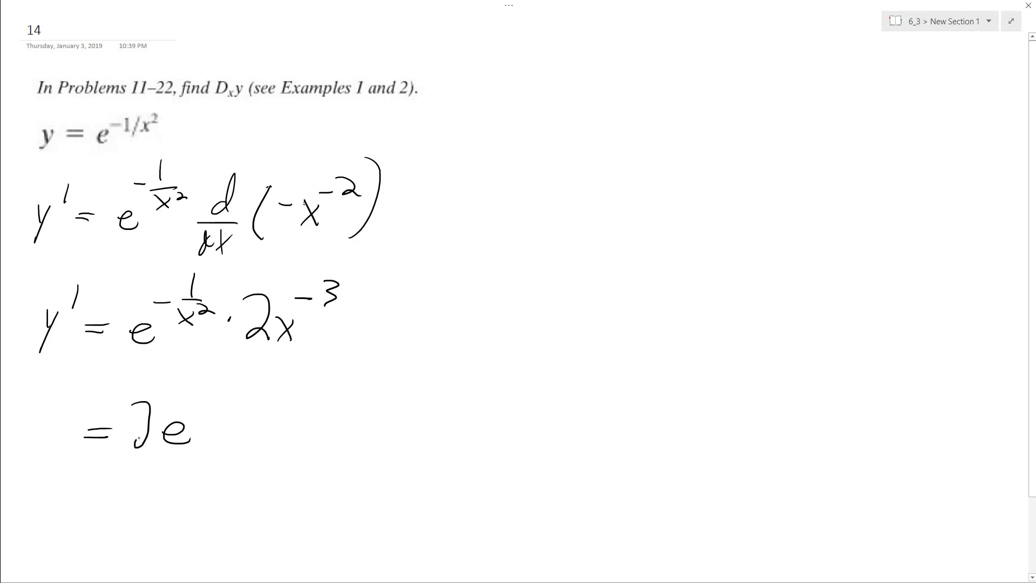
{"action": "left_click_drag", "start_coordinate": [185, 398], "coordinate": [222, 390]}
{"action": "mouse_move", "coordinate": [208, 401]}
{"action": "left_mouse_down"}
{"action": "mouse_move", "coordinate": [233, 401]}
{"action": "mouse_move", "coordinate": [224, 426]}
{"action": "left_mouse_up"}
{"action": "mouse_move", "coordinate": [222, 411]}
{"action": "left_mouse_down"}
{"action": "mouse_move", "coordinate": [212, 426]}
{"action": "mouse_move", "coordinate": [243, 414]}
{"action": "left_mouse_up"}
Add a fraction bar with x³ beneath it and circle the answer.
{"action": "left_click_drag", "start_coordinate": [113, 460], "coordinate": [268, 452]}
{"action": "left_click_drag", "start_coordinate": [164, 487], "coordinate": [184, 516]}
{"action": "left_click_drag", "start_coordinate": [185, 489], "coordinate": [168, 519]}
{"action": "left_click_drag", "start_coordinate": [197, 472], "coordinate": [202, 492]}
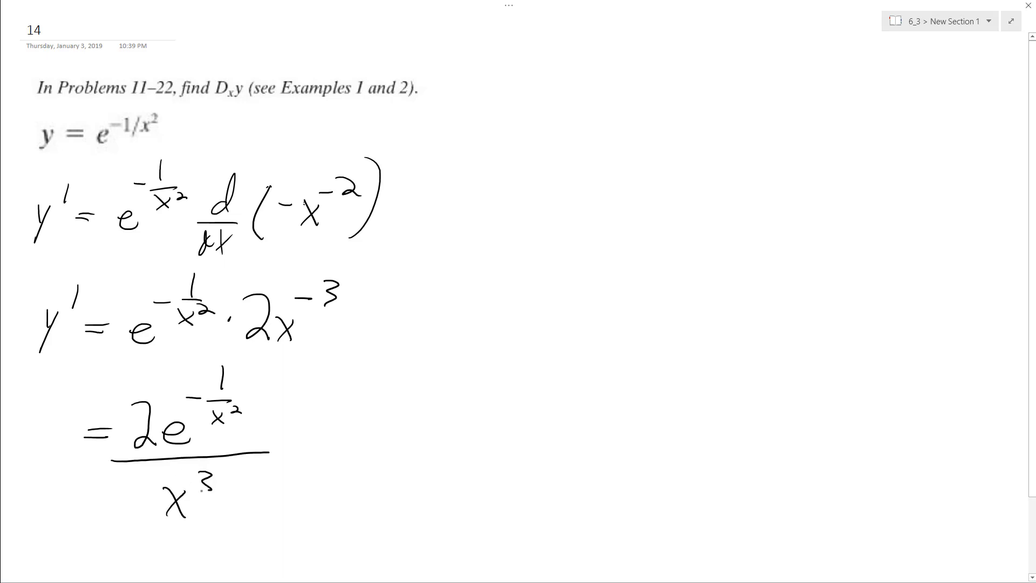
{"action": "mouse_move", "coordinate": [69, 380]}
{"action": "left_mouse_down"}
{"action": "mouse_move", "coordinate": [135, 538]}
{"action": "mouse_move", "coordinate": [288, 502]}
{"action": "mouse_move", "coordinate": [284, 381]}
{"action": "mouse_move", "coordinate": [217, 353]}
{"action": "mouse_move", "coordinate": [73, 375]}
{"action": "mouse_move", "coordinate": [65, 389]}
{"action": "left_mouse_up"}
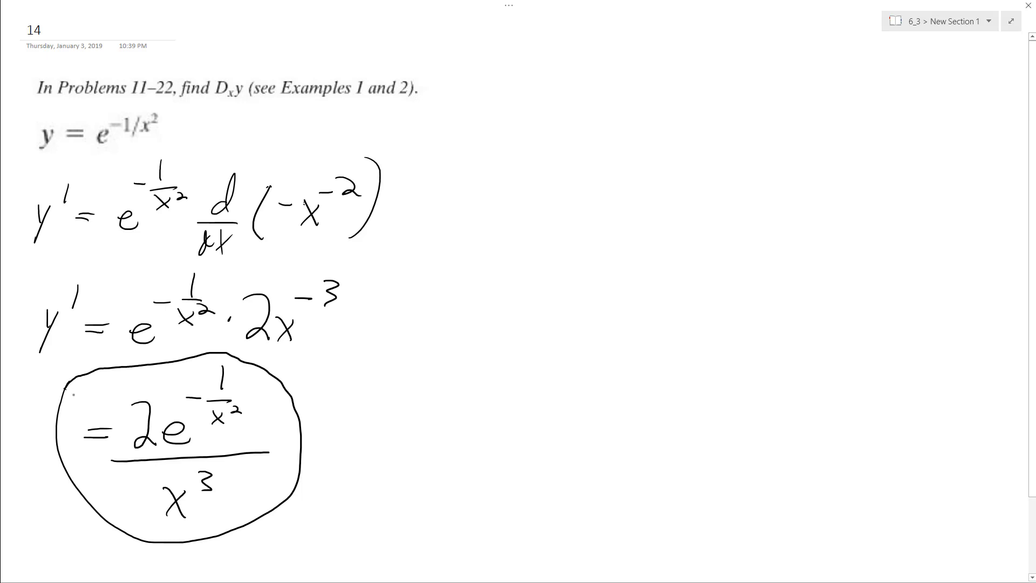